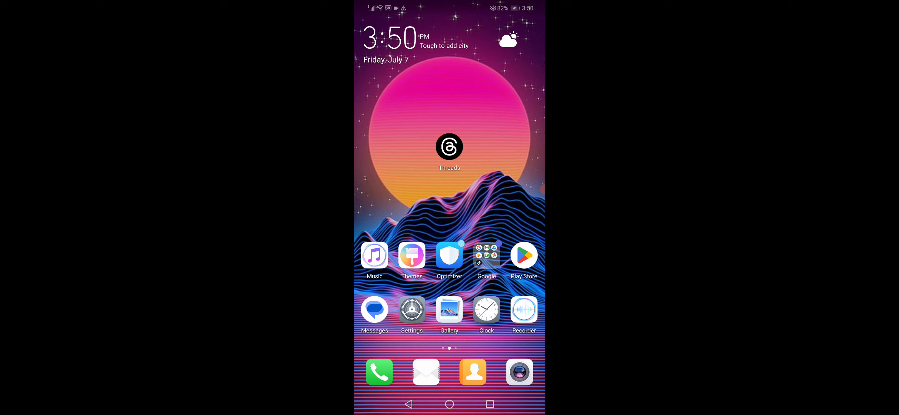
Step: Launch the Threads app from the Android home screen
{"action": "left_click", "coordinate": [450, 147]}
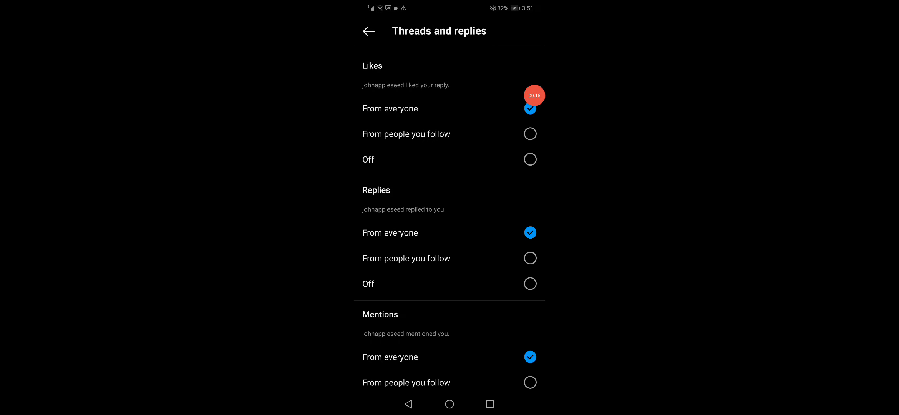
{"action": "scroll", "coordinate": [450, 222], "scroll_direction": "down", "scroll_amount": 2}
{"action": "scroll", "coordinate": [450, 222], "scroll_direction": "up", "scroll_amount": 2}
{"action": "scroll", "coordinate": [450, 222], "scroll_direction": "down", "scroll_amount": 3}
{"action": "scroll", "coordinate": [450, 222], "scroll_direction": "down", "scroll_amount": 2}
{"action": "scroll", "coordinate": [450, 222], "scroll_direction": "down", "scroll_amount": 1}
{"action": "scroll", "coordinate": [450, 222], "scroll_direction": "up", "scroll_amount": 3}
{"action": "scroll", "coordinate": [450, 222], "scroll_direction": "up", "scroll_amount": 3}
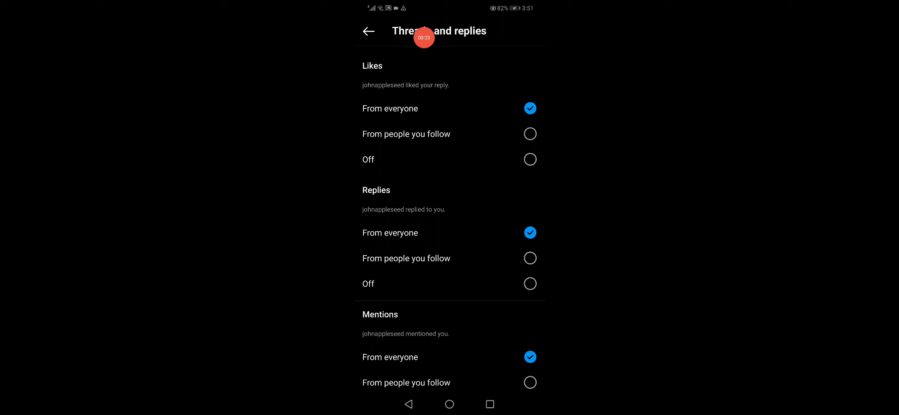
Step: Go back from Threads and replies to the main Notifications settings list
{"action": "left_click", "coordinate": [368, 31]}
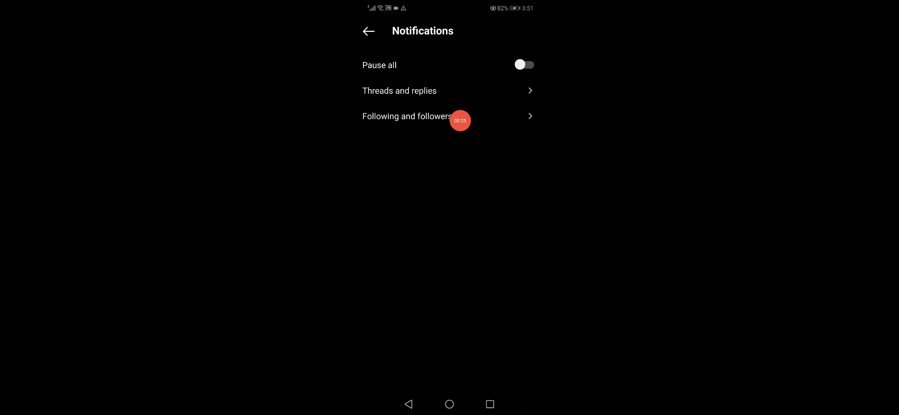
Step: Check the Following and followers notification settings, then return to main Settings
{"action": "left_click", "coordinate": [461, 119]}
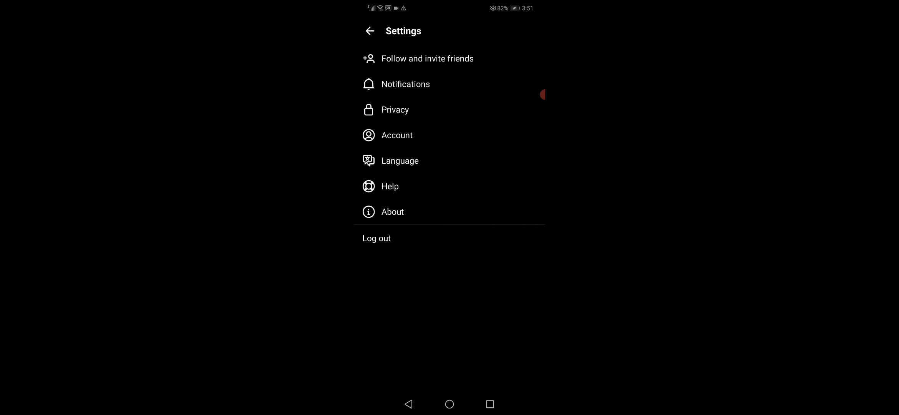
{"action": "left_click", "coordinate": [542, 95]}
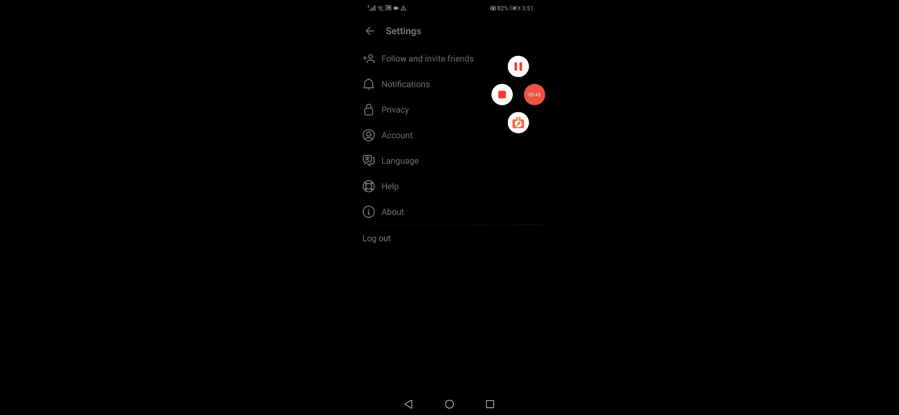